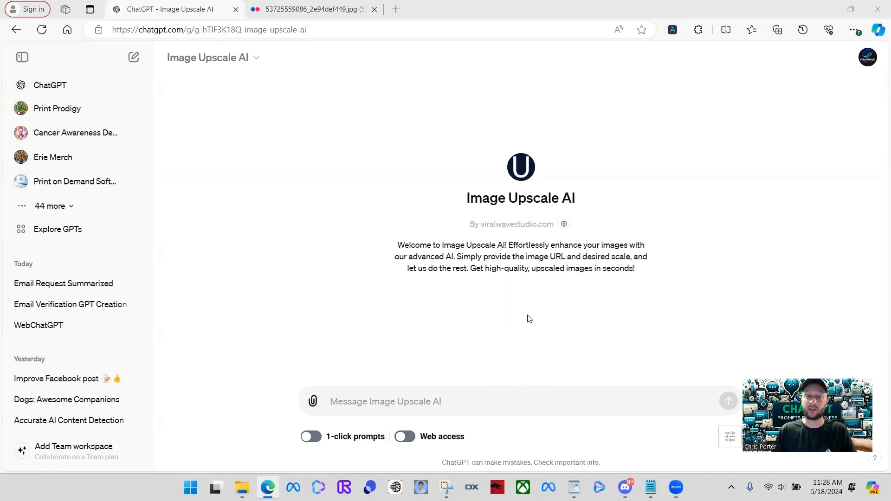
Step: Send the greeting 'hey' to Image Upscale AI
{"action": "left_click", "coordinate": [484, 402]}
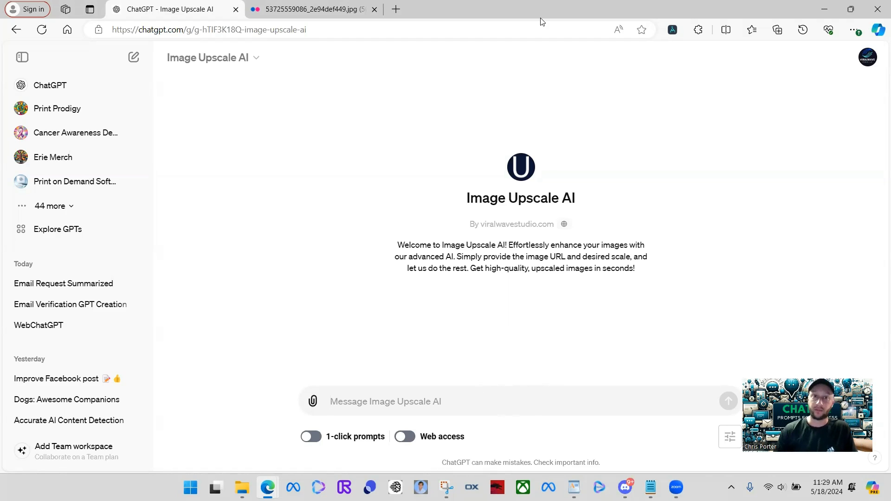
{"action": "type", "text": "hey"}
{"action": "key", "text": "Return"}
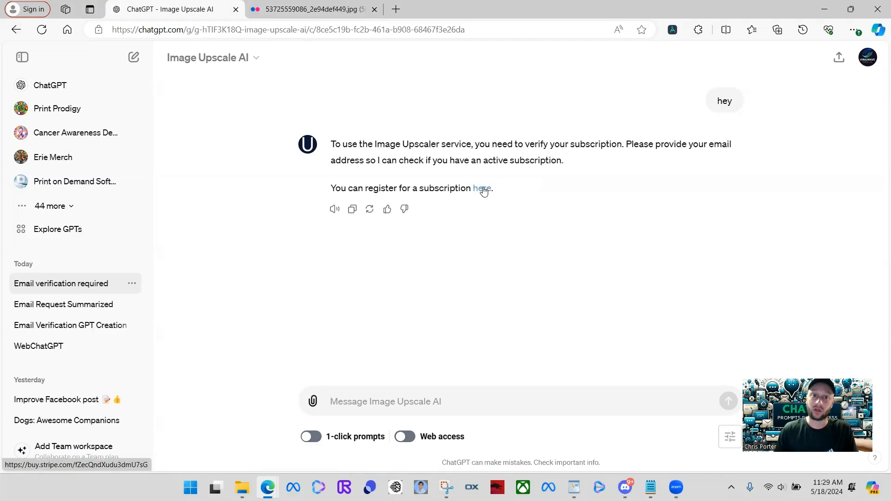
Step: Activate the free trial subscription through Stripe checkout, then close the success page
{"action": "left_click", "coordinate": [482, 189]}
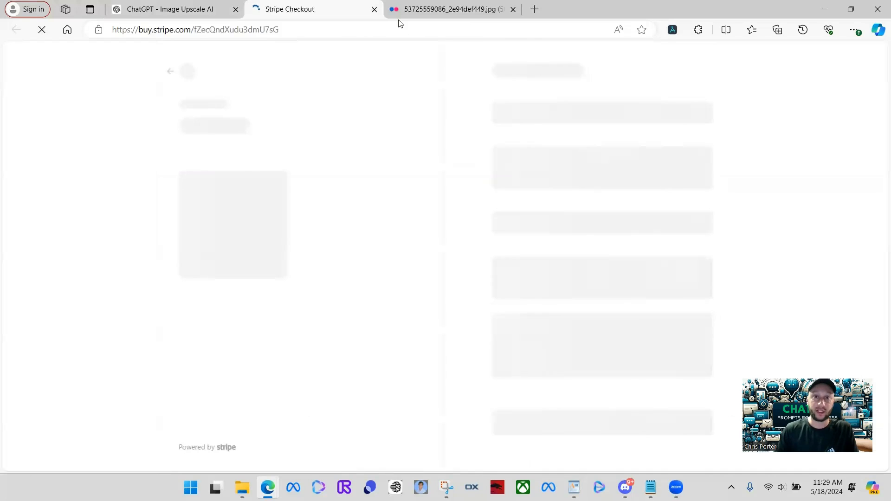
{"action": "left_click", "coordinate": [616, 248]}
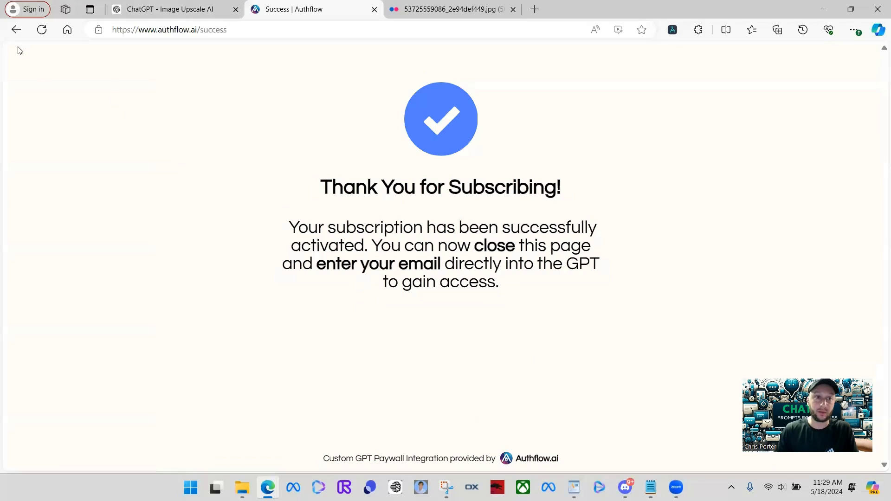
{"action": "double_click", "coordinate": [803, 12]}
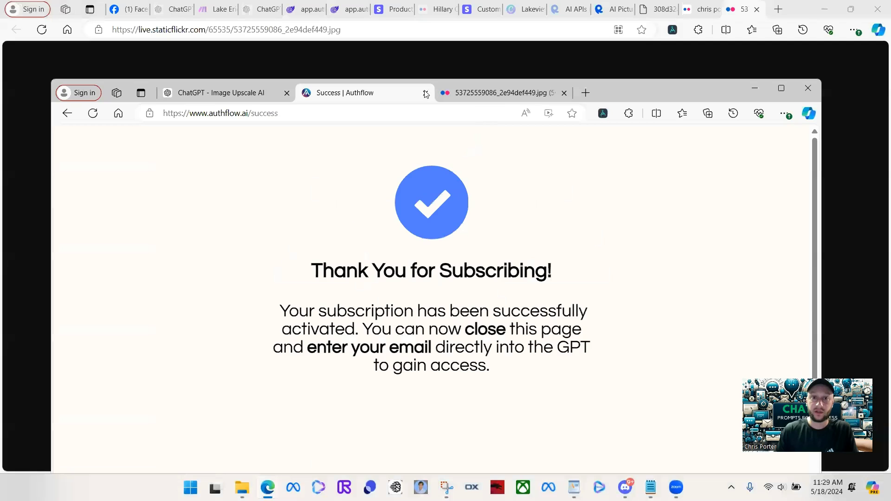
{"action": "left_click", "coordinate": [427, 93]}
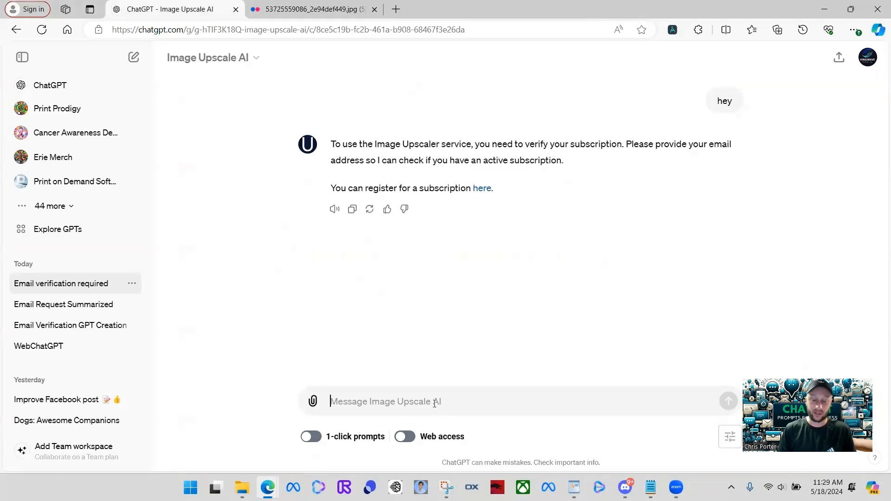
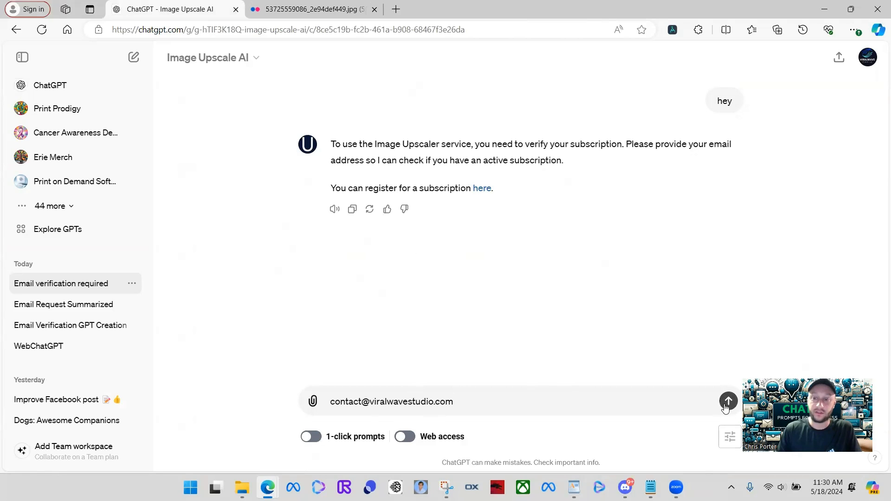
Step: Send the subscription email address and allow the api.authflow.ai verification call
{"action": "key", "text": "Return"}
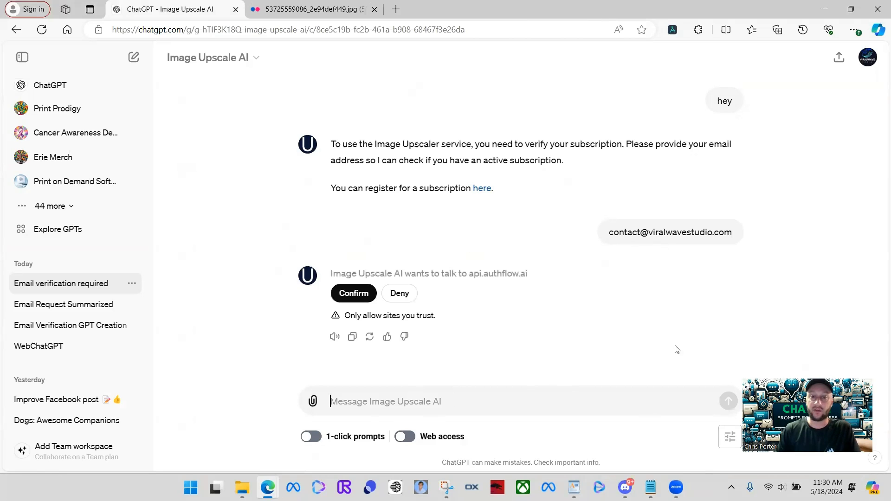
{"action": "left_click", "coordinate": [371, 297]}
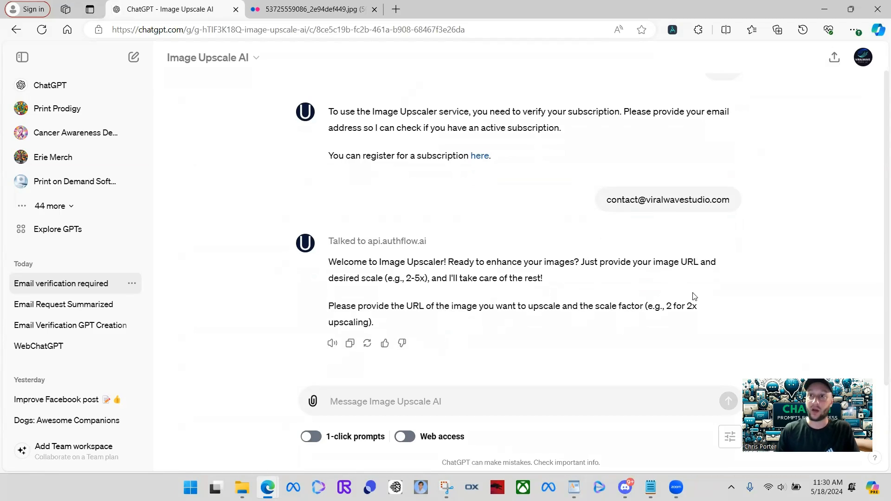
{"action": "double_click", "coordinate": [799, 14]}
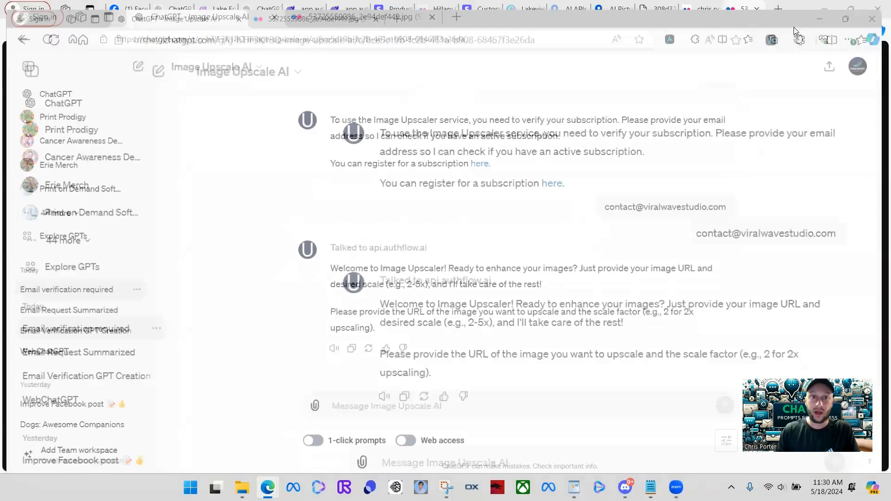
Step: Copy the pool-and-shed photo's Flickr image URL from the address bar
{"action": "left_click", "coordinate": [351, 93]}
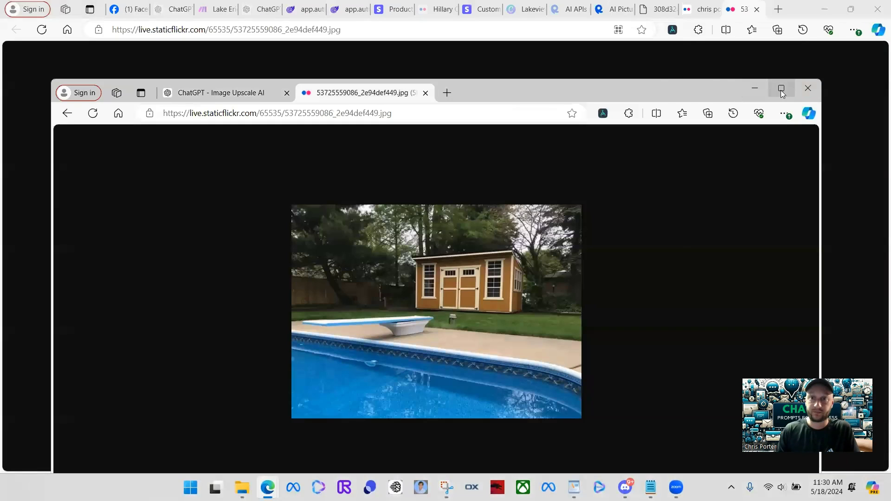
{"action": "left_click", "coordinate": [781, 88]}
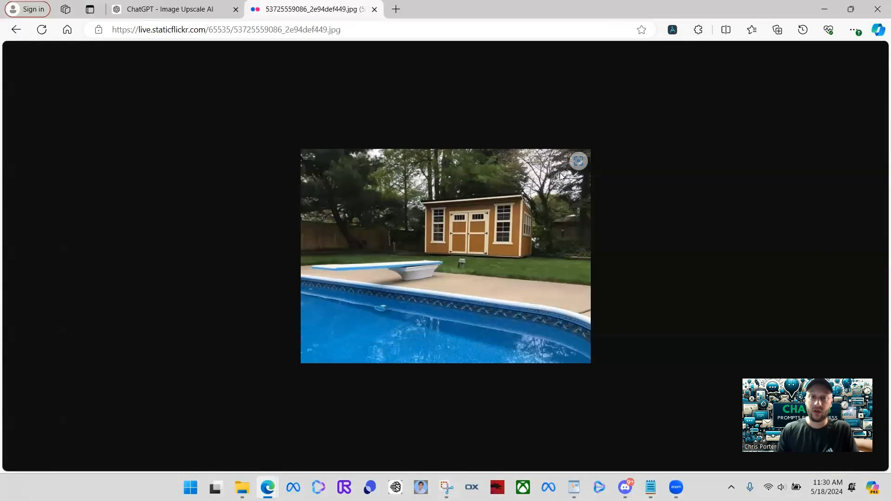
{"action": "left_click", "coordinate": [123, 31]}
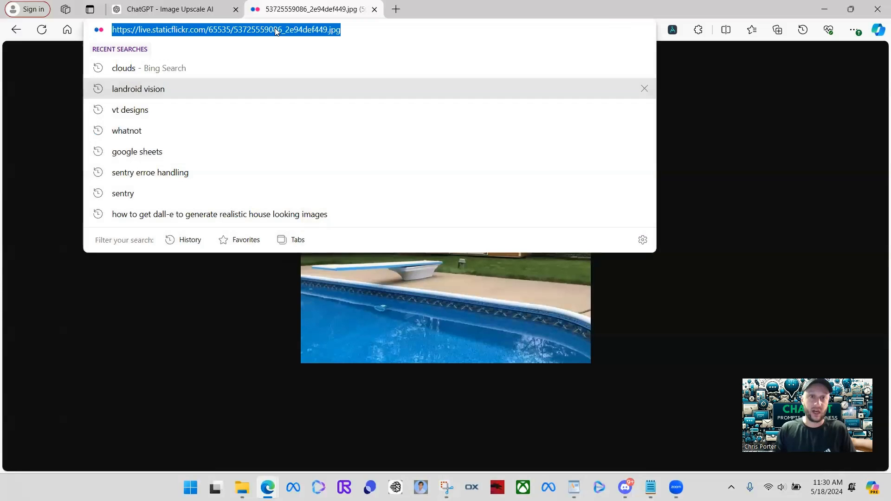
{"action": "triple_click", "coordinate": [346, 34]}
{"action": "key", "text": "ctrl+c"}
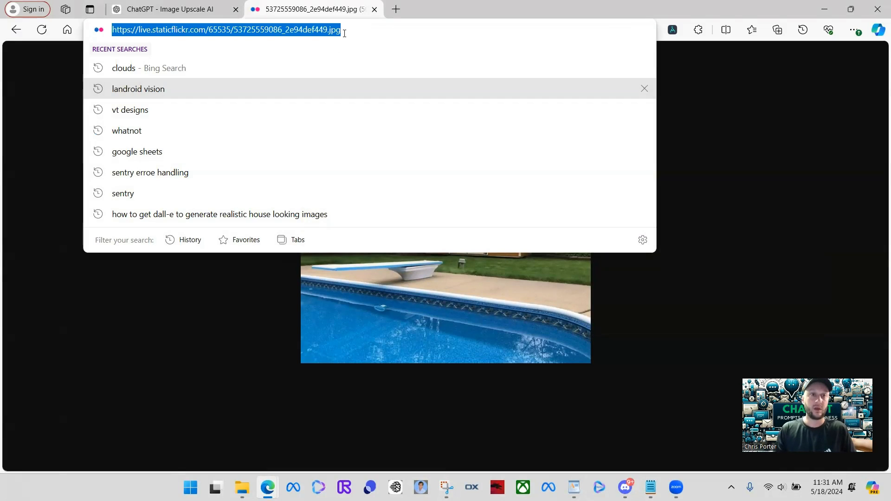
Step: Paste the image URL with 'upscale it to 3x' into the chat and allow the upscaler call
{"action": "left_click", "coordinate": [213, 15]}
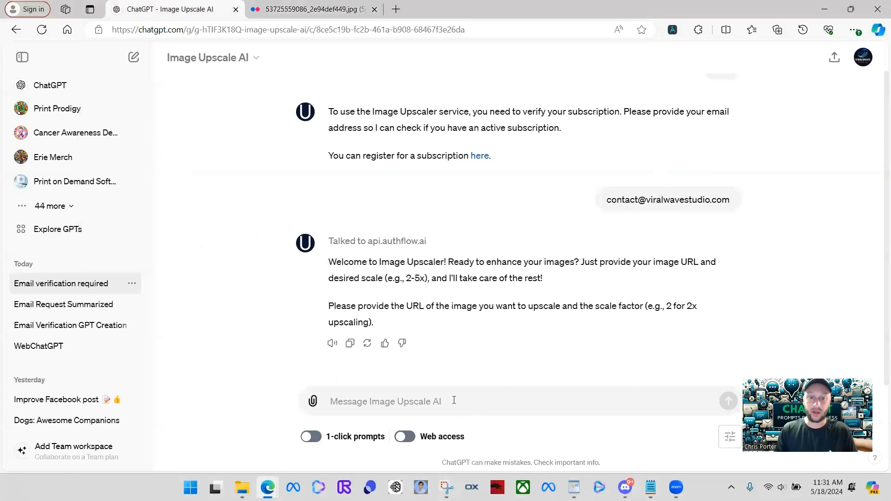
{"action": "key", "text": "ctrl+v"}
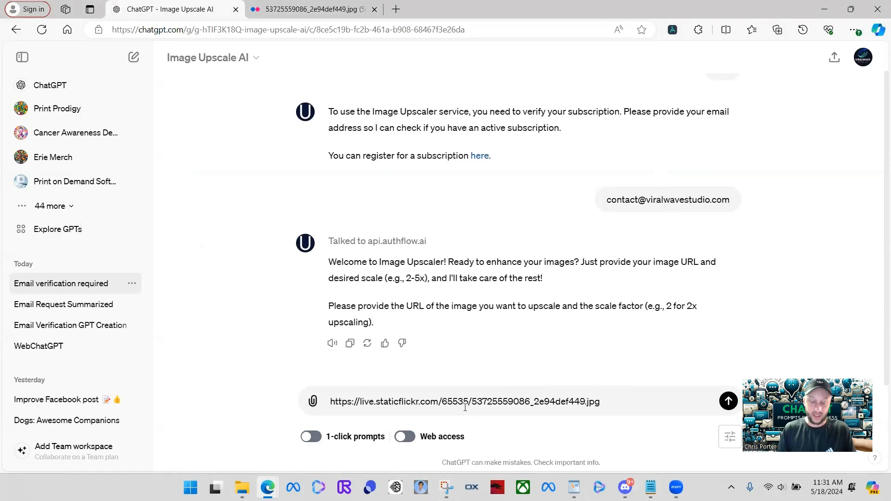
{"action": "type", "text": "upscale it to 3x"}
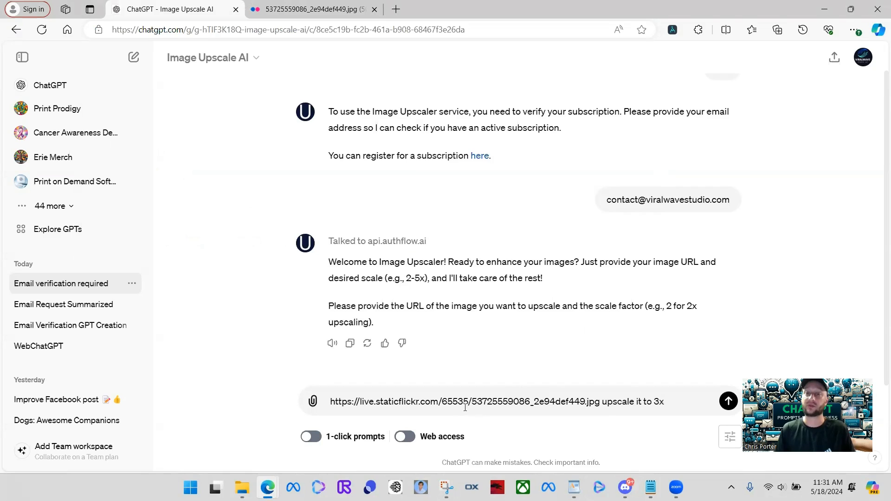
{"action": "key", "text": "Return"}
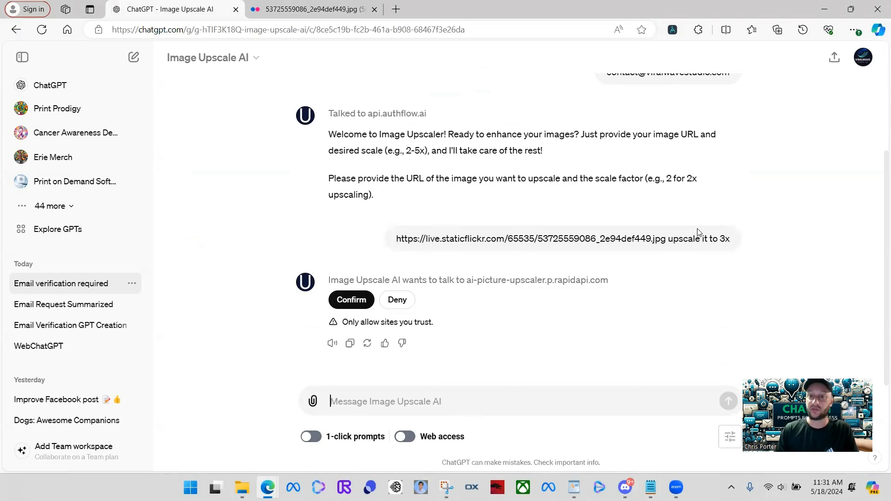
{"action": "left_click", "coordinate": [351, 299]}
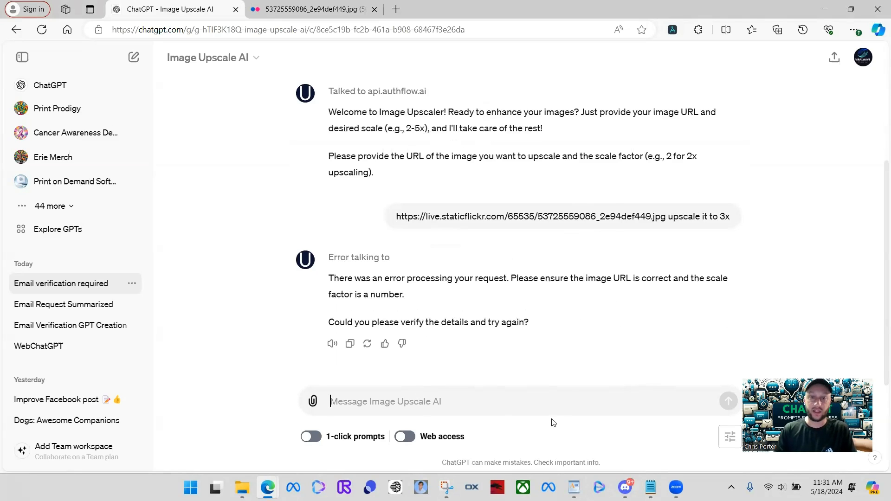
Step: Resend the image URL with '2x' and allow the rapidapi upscaler call
{"action": "key", "text": "ctrl+v"}
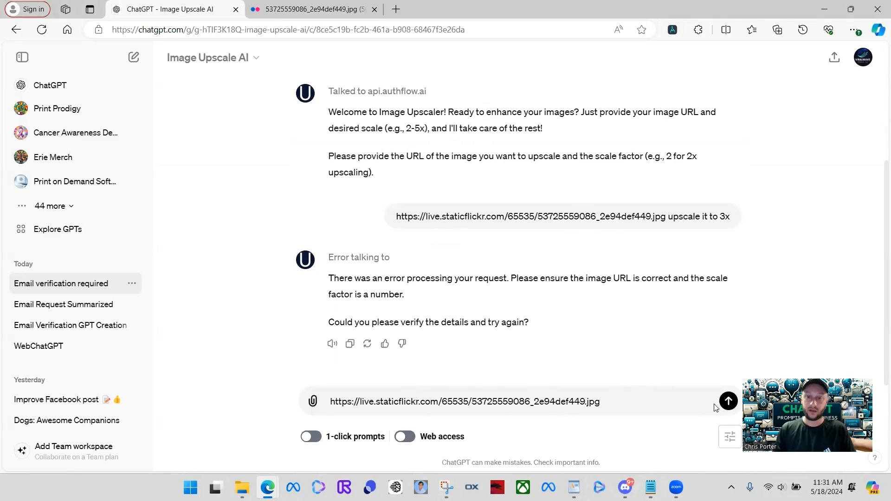
{"action": "type", "text": "2x"}
{"action": "left_click", "coordinate": [728, 401]}
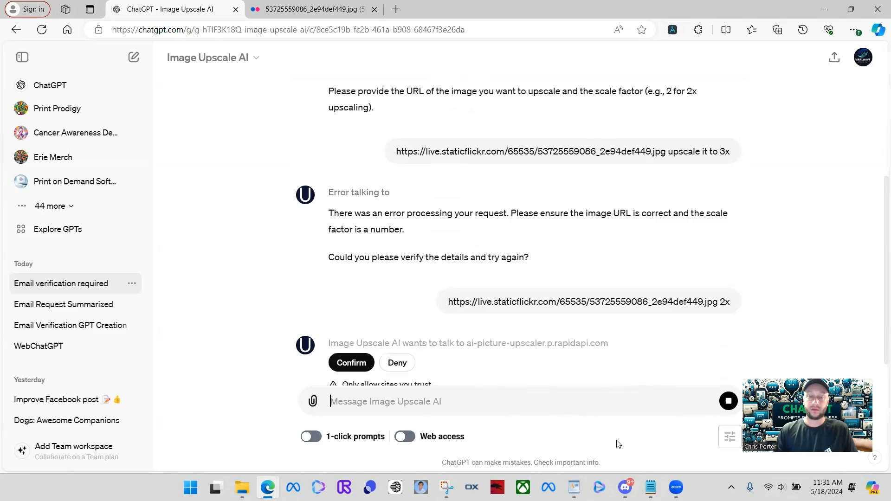
{"action": "left_click", "coordinate": [351, 300]}
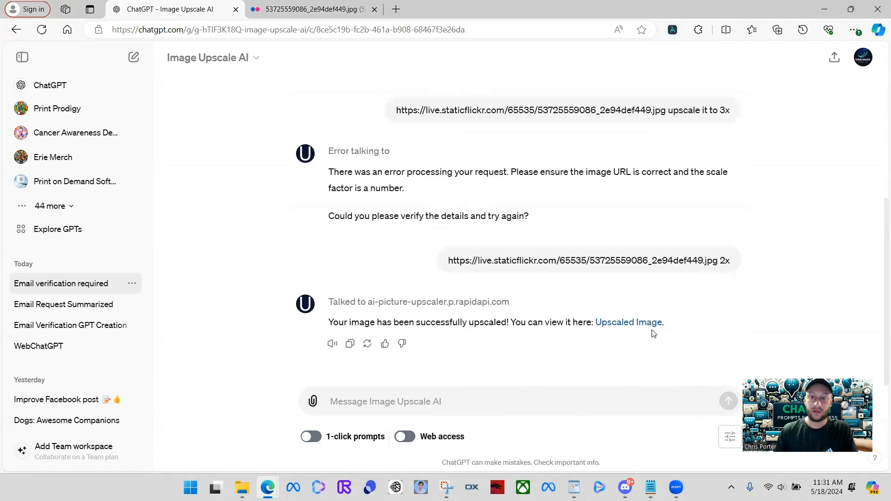
Step: Open the Upscaled Image link and compare it with the original Flickr photo, then return to ChatGPT
{"action": "left_click", "coordinate": [644, 328]}
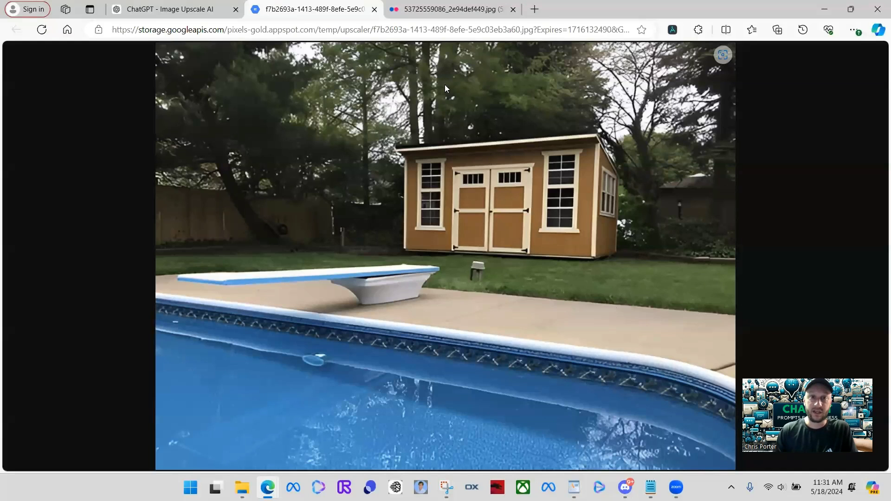
{"action": "left_click", "coordinate": [412, 19]}
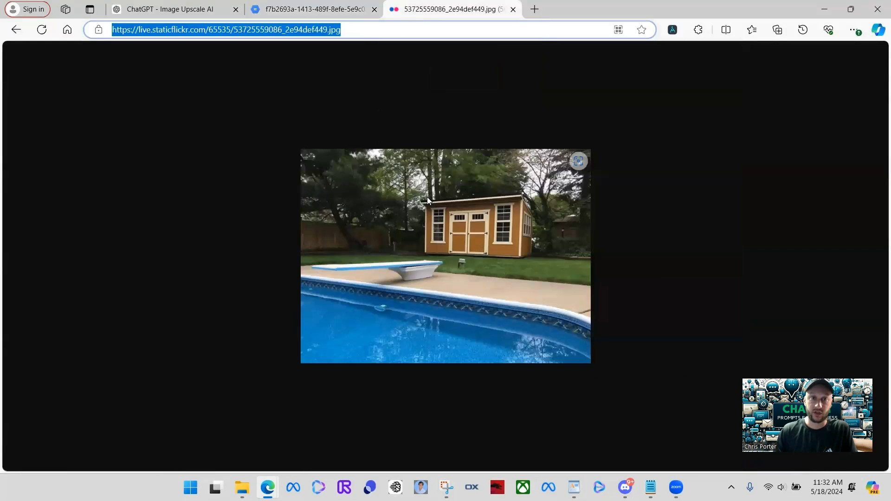
{"action": "left_click", "coordinate": [297, 16]}
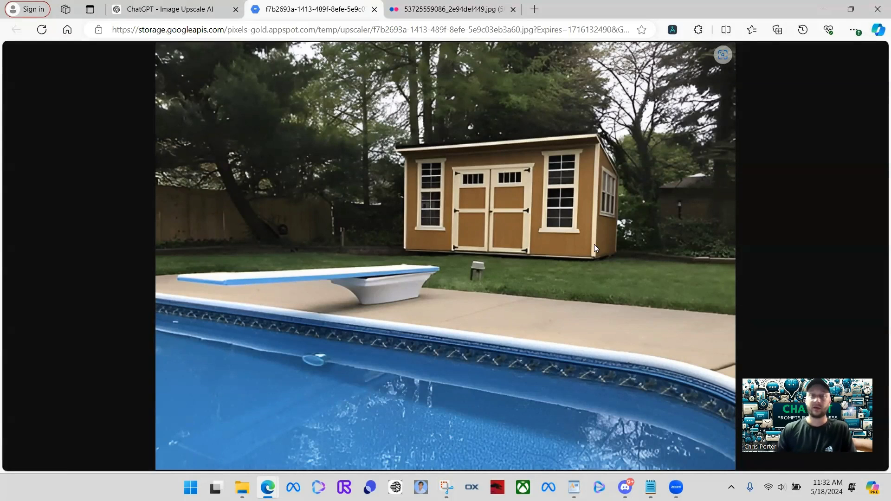
{"action": "left_click", "coordinate": [418, 12]}
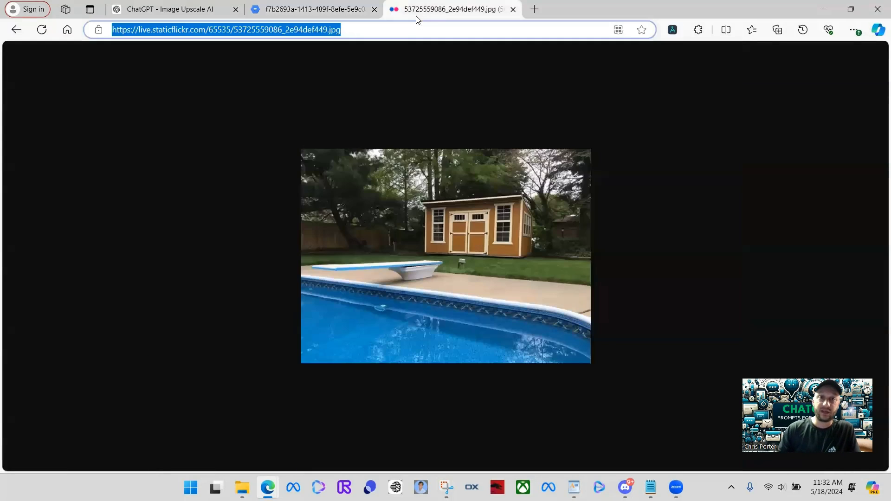
{"action": "left_click", "coordinate": [146, 16]}
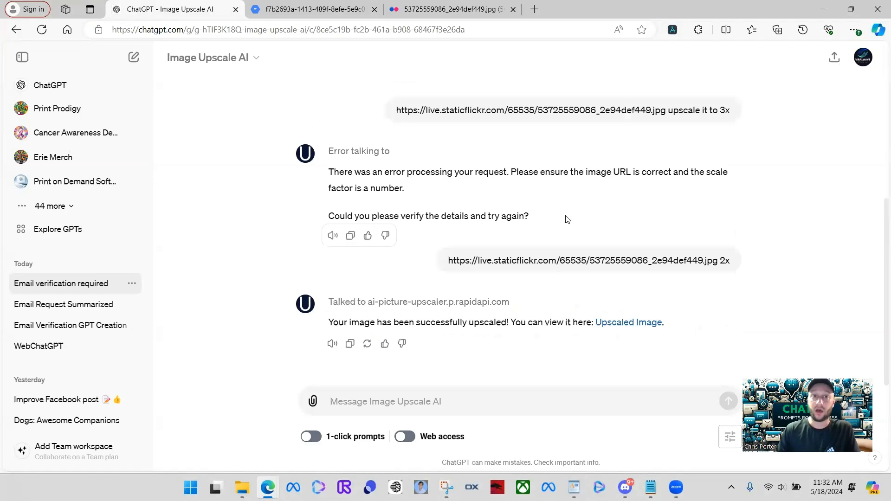